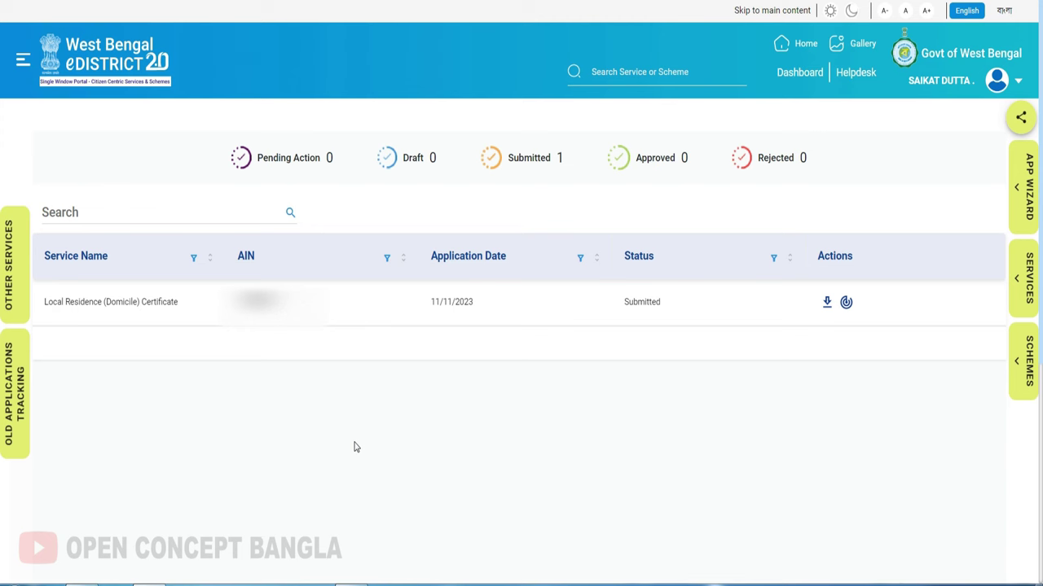
Open Issuance of Certified Copy of RoR from the Land & Land Reforms services in Service Discovery, keeping the current Windows color scheme.
left_click(1028, 293)
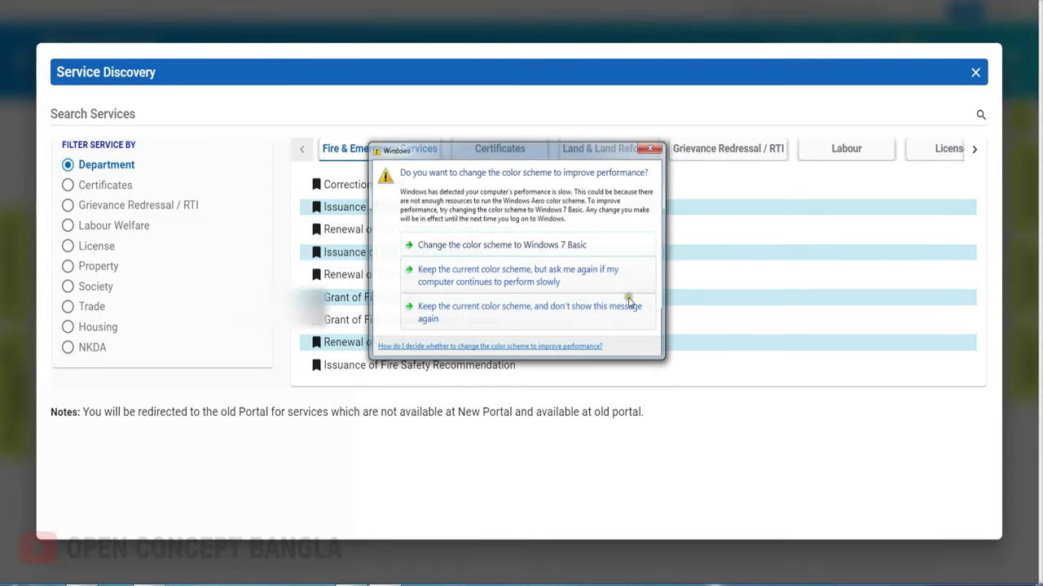
left_click(602, 313)
left_click(611, 155)
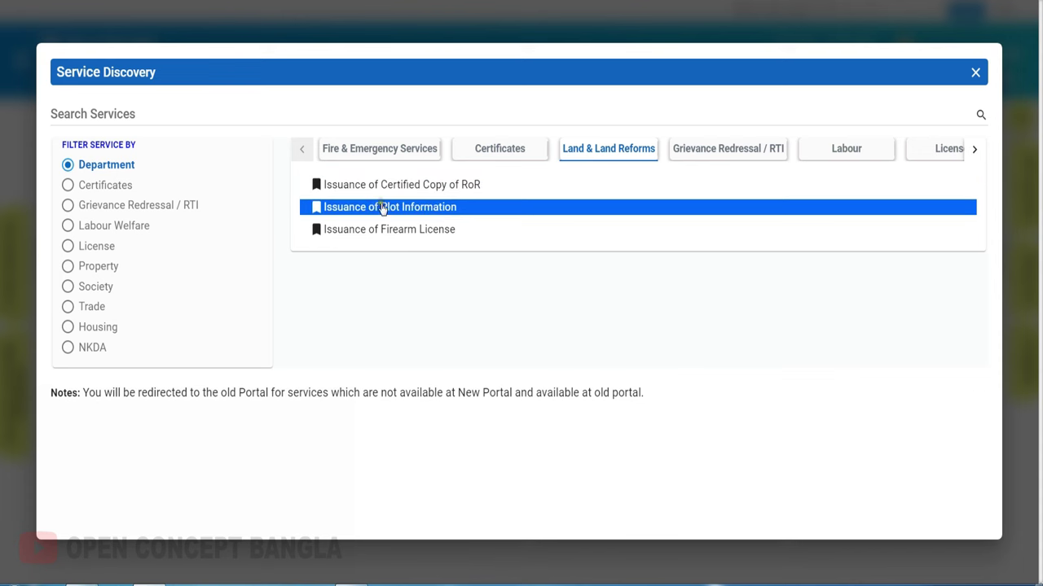
left_click(454, 187)
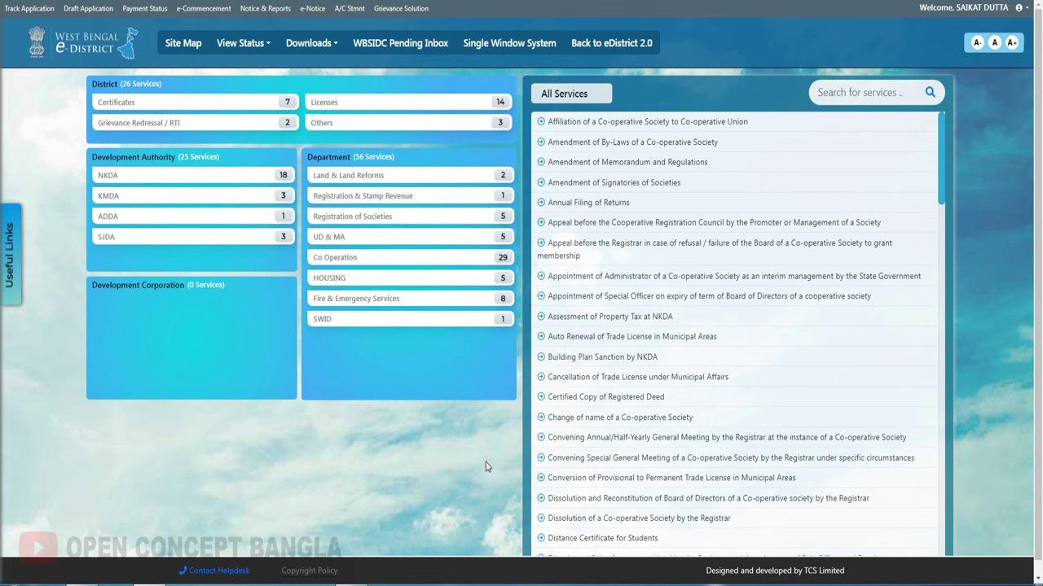
Apply for Issuance of Certified Copy of RoR under the Land & Land Reforms department, accepting the Aadhaar and personal information authorisation.
left_click(361, 175)
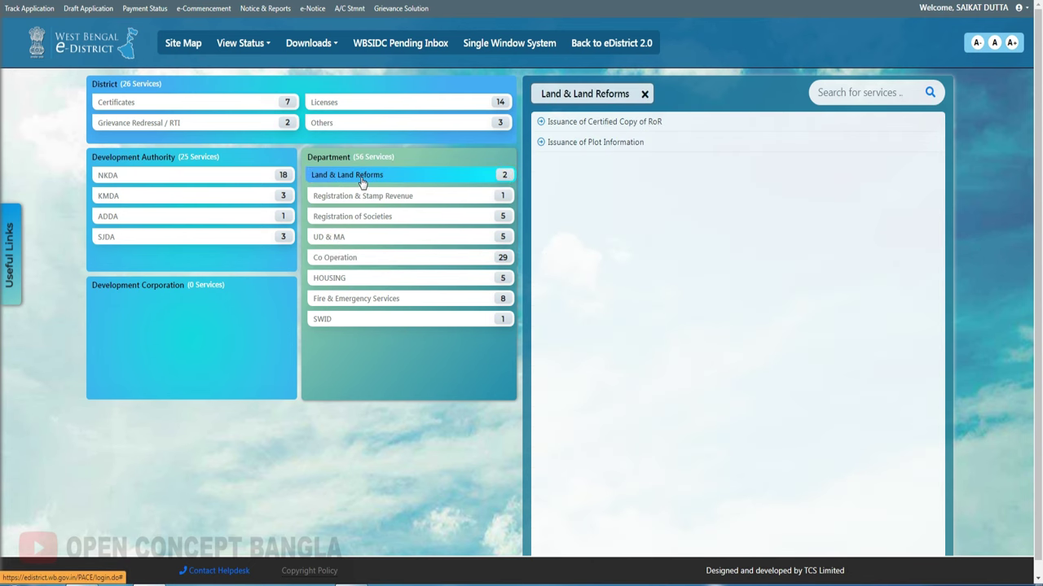
left_click(618, 125)
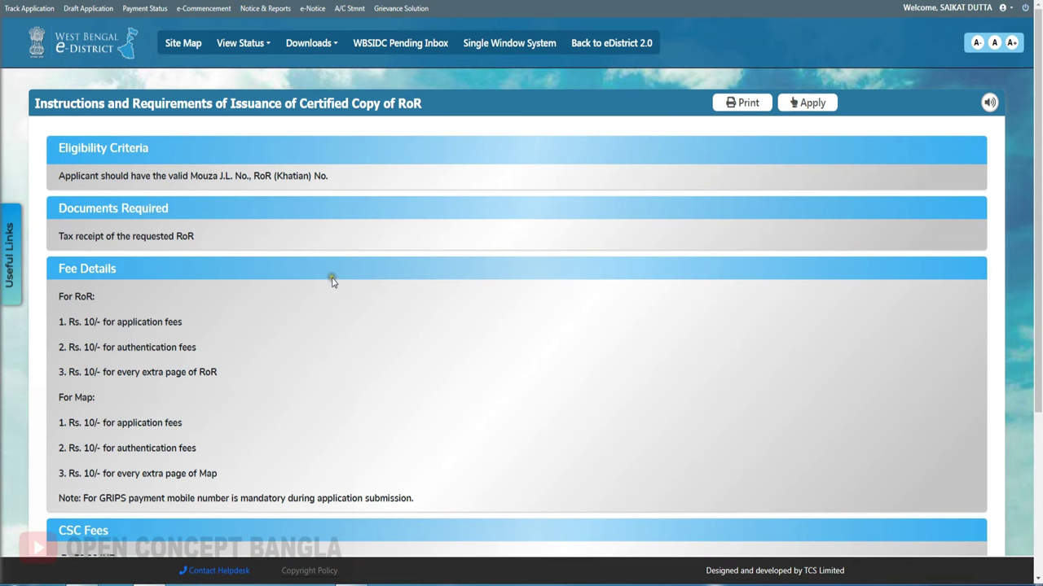
scroll(308, 341, "down", 1)
scroll(308, 340, "down", 3)
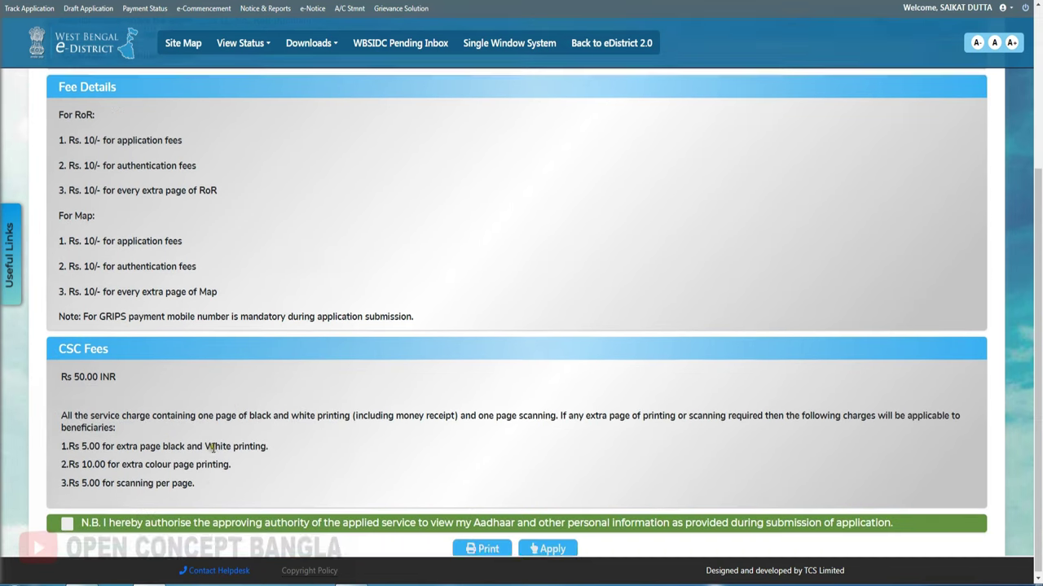
left_click(67, 472)
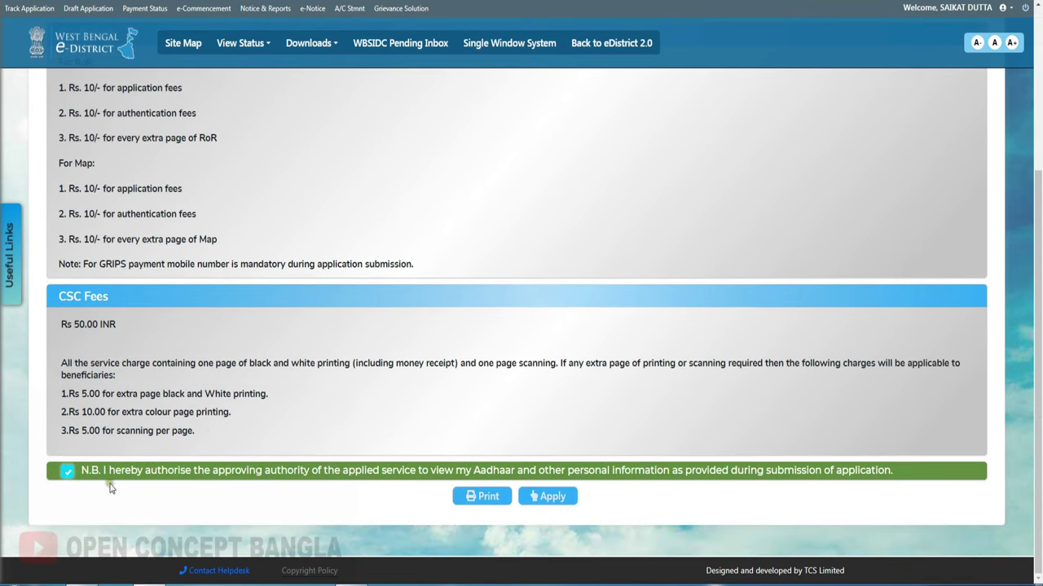
left_click(551, 498)
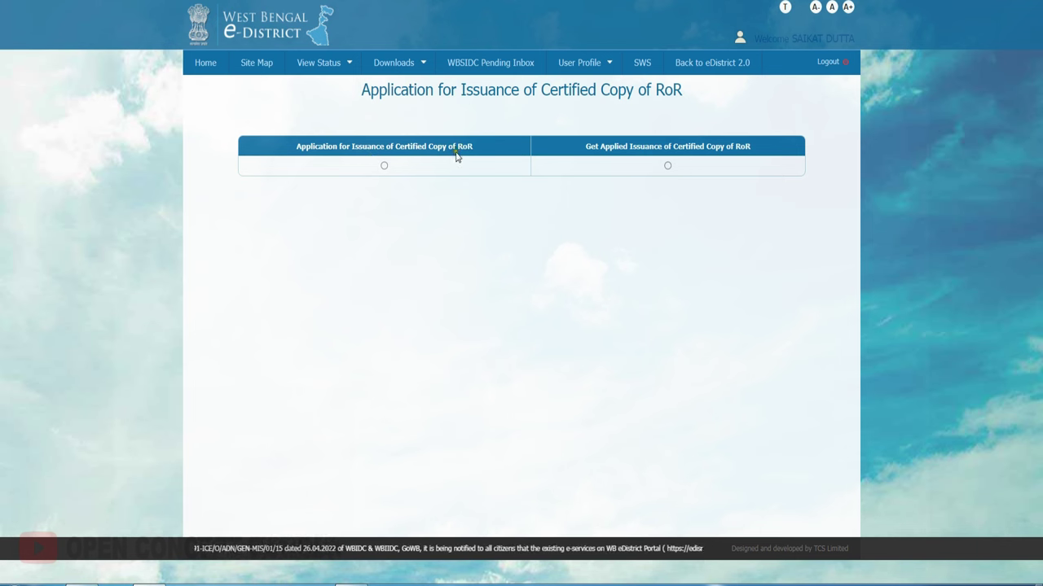
left_click(385, 167)
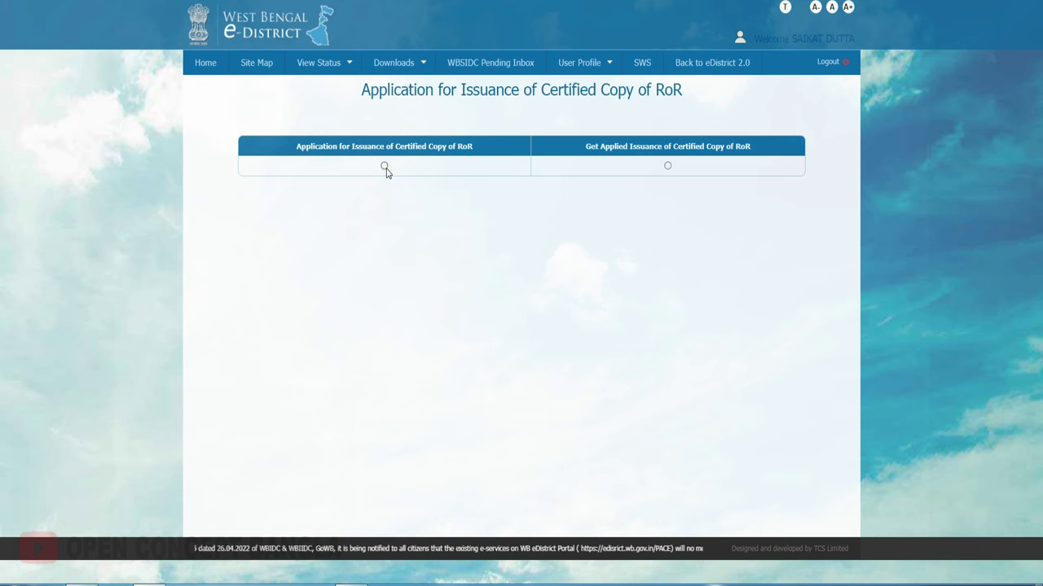
left_click(670, 168)
left_click(669, 168)
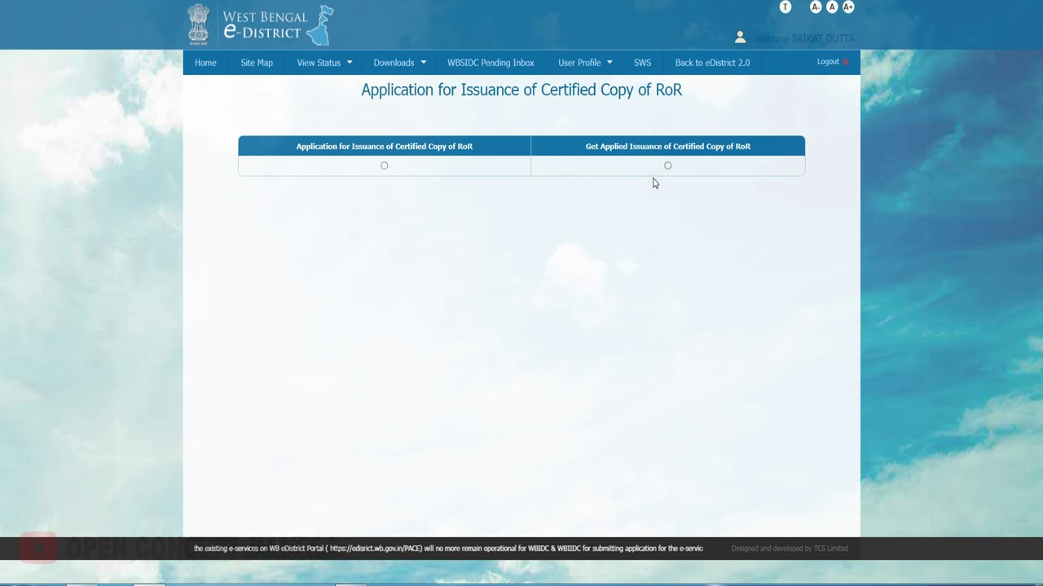
left_click(666, 165)
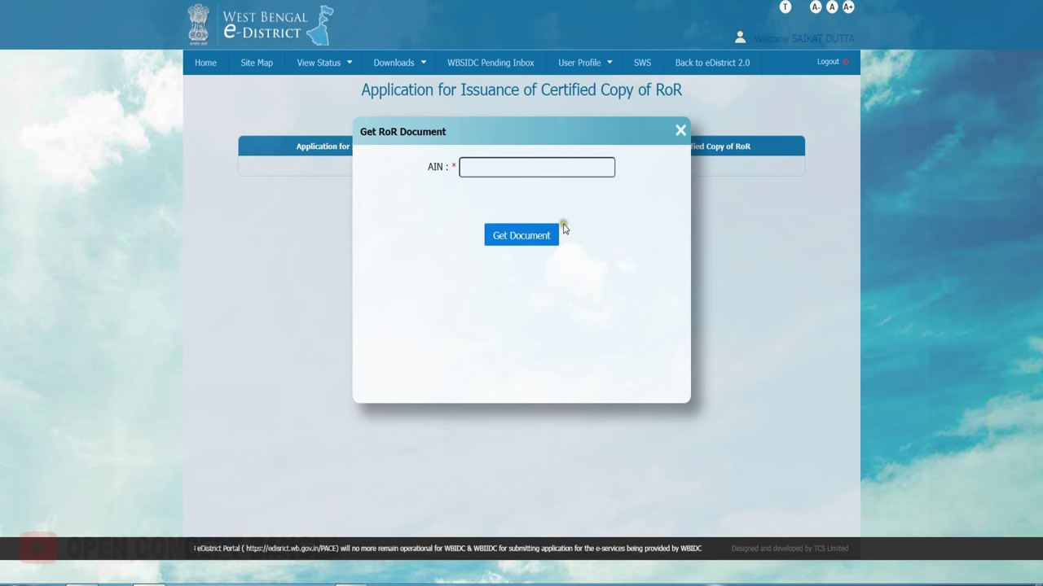
left_click(680, 130)
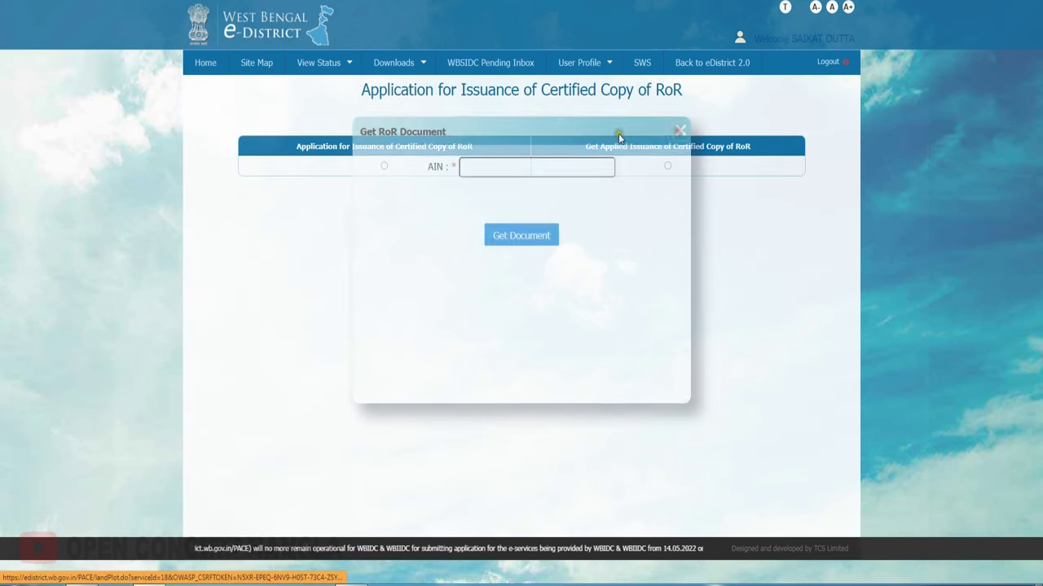
Start a new application for a certified RoR copy with district HOOGHLY, block ARAMBAGH and mouza code 061.
left_click(384, 165)
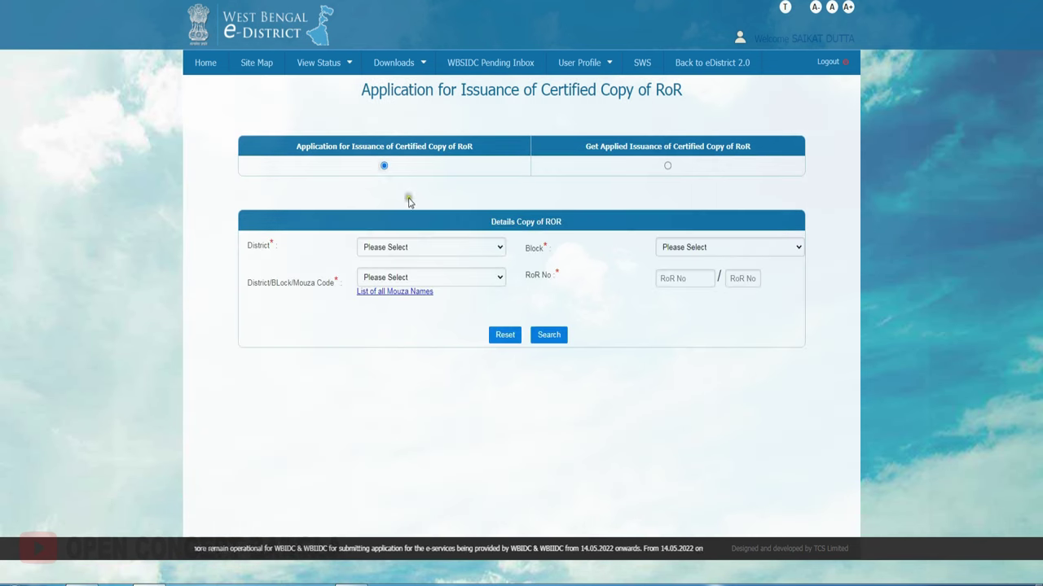
left_click(410, 251)
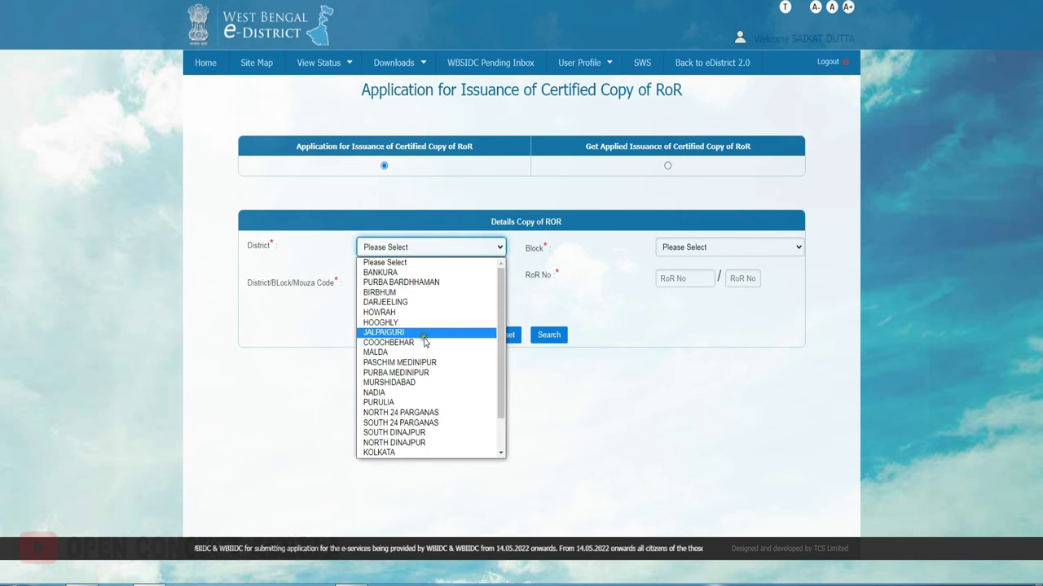
scroll(425, 355, "down", 2)
scroll(427, 367, "up", 2)
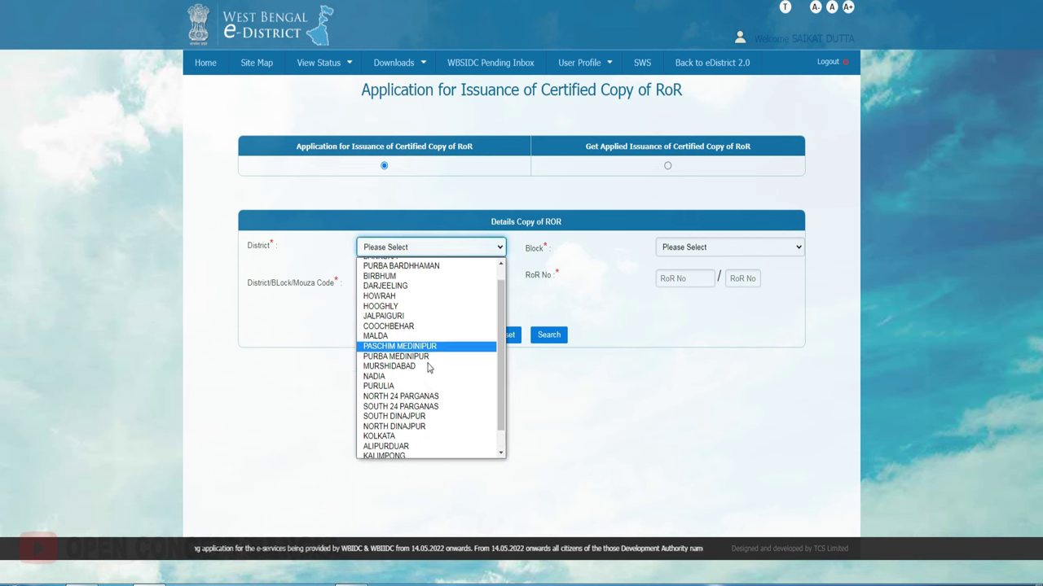
left_click(389, 324)
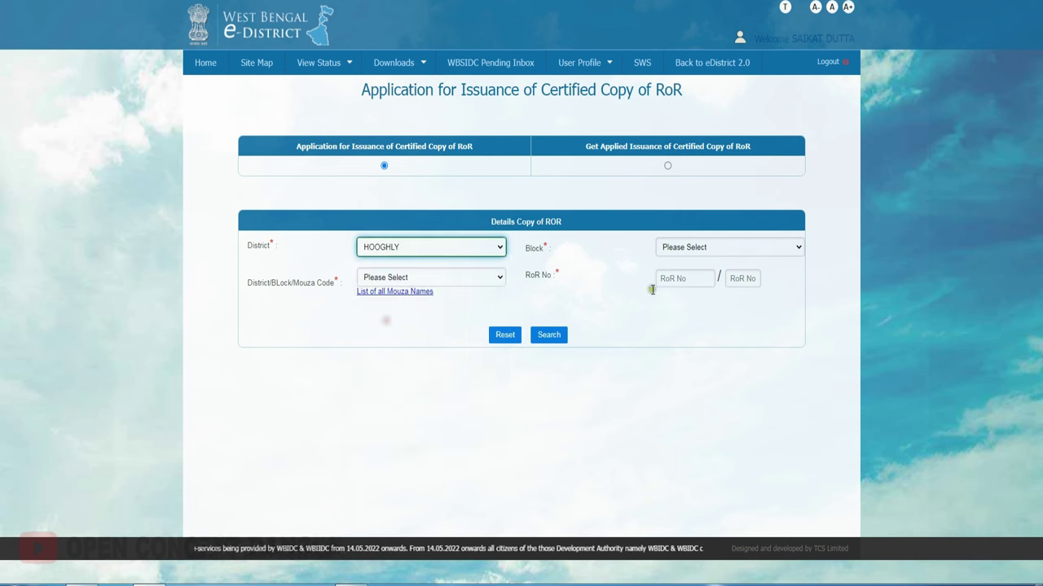
left_click(691, 248)
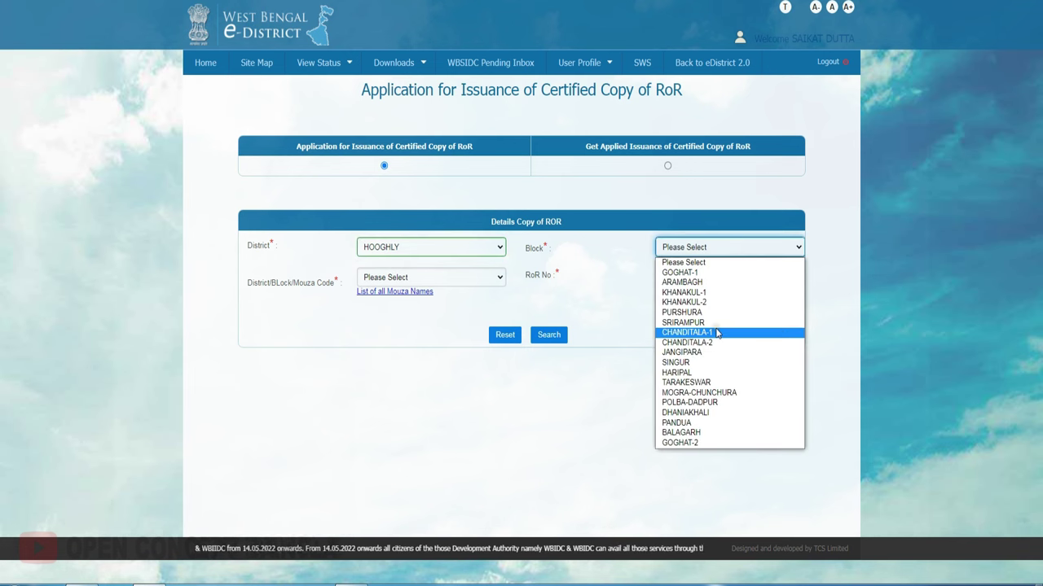
left_click(688, 282)
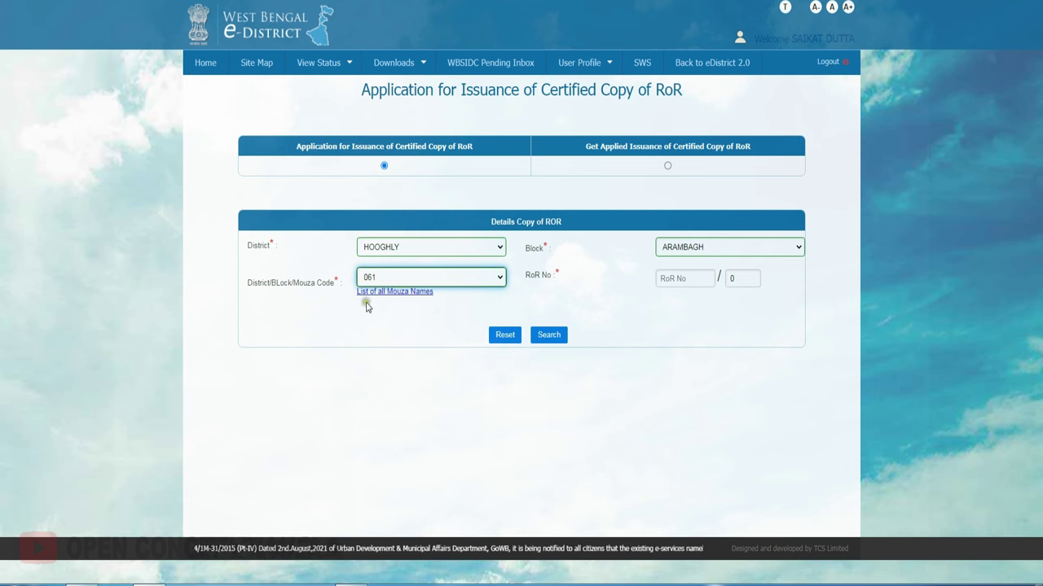
Consult the list of all mouza names, and search the land department's records for RoR No 1139.
left_click(413, 296)
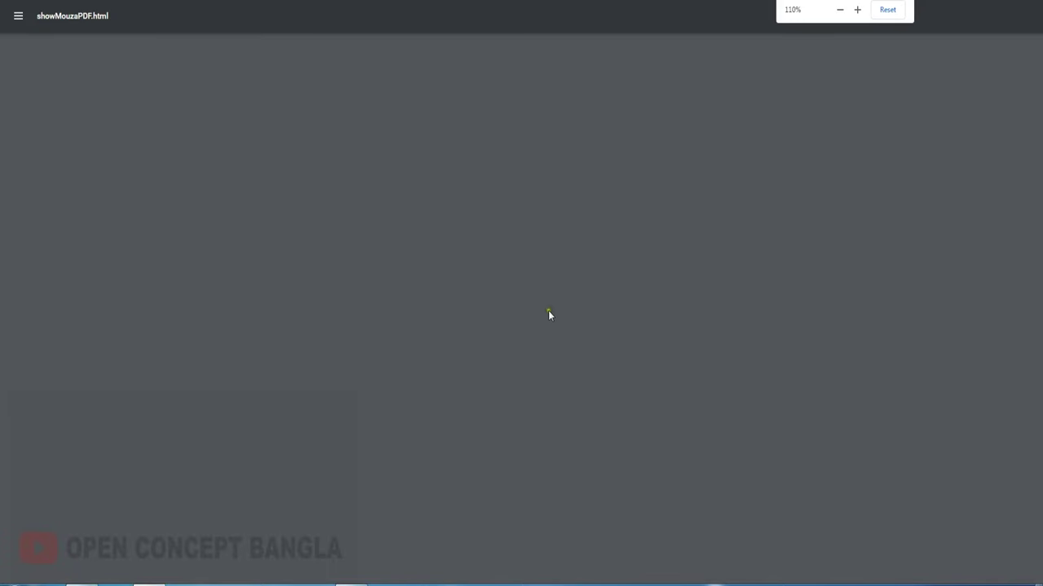
scroll(382, 340, "down", 7)
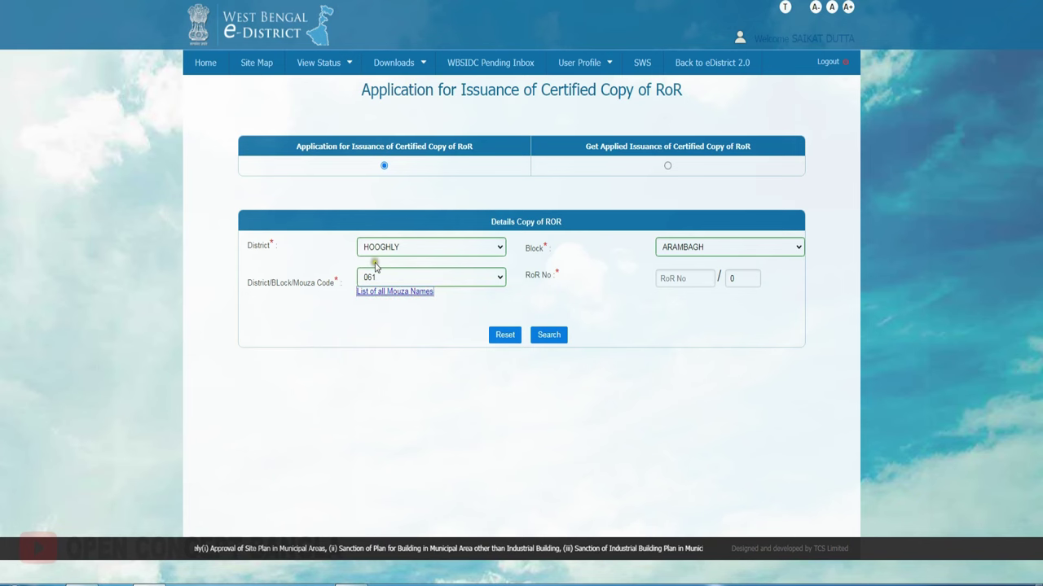
left_click(672, 282)
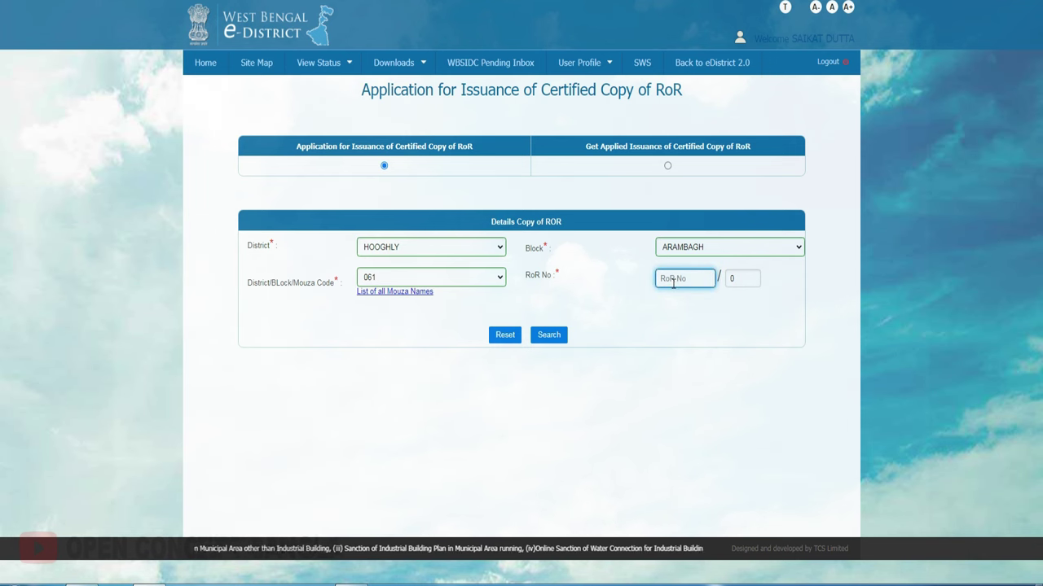
type("1106")
left_click(546, 339)
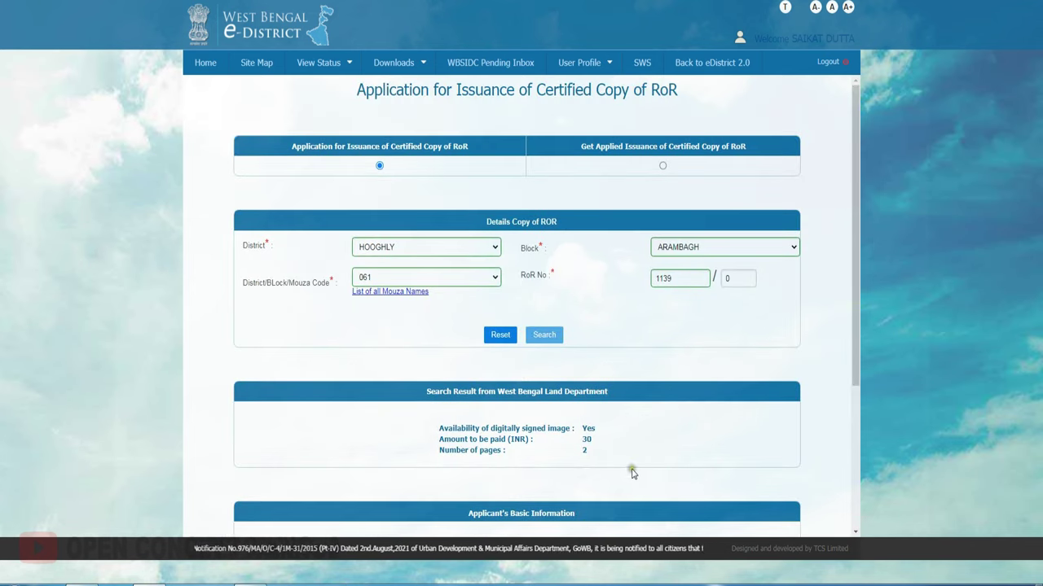
Set the salutation to Mr. in the applicant's basic information.
scroll(599, 456, "down", 3)
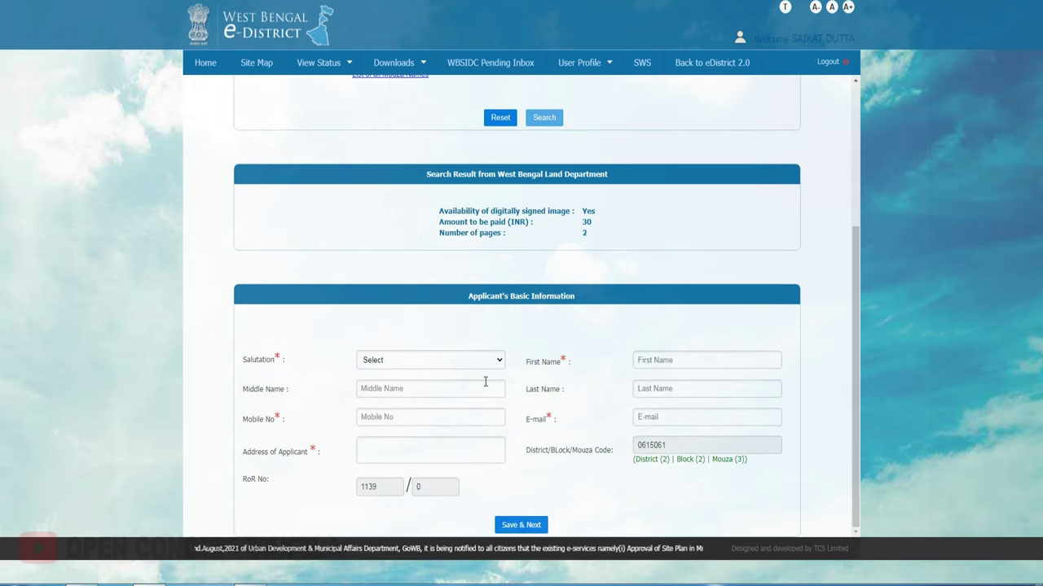
left_click(393, 360)
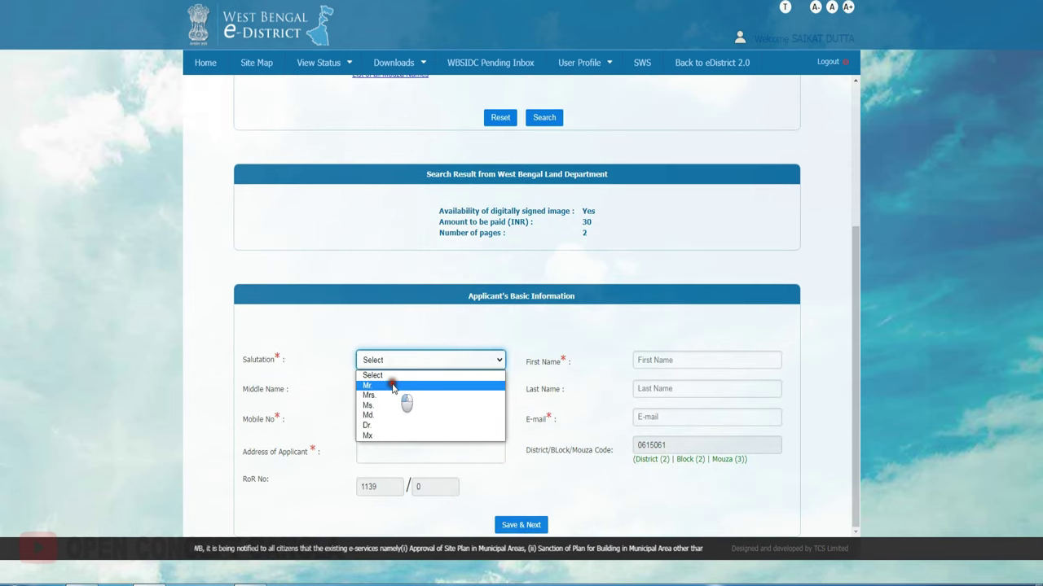
left_click(393, 386)
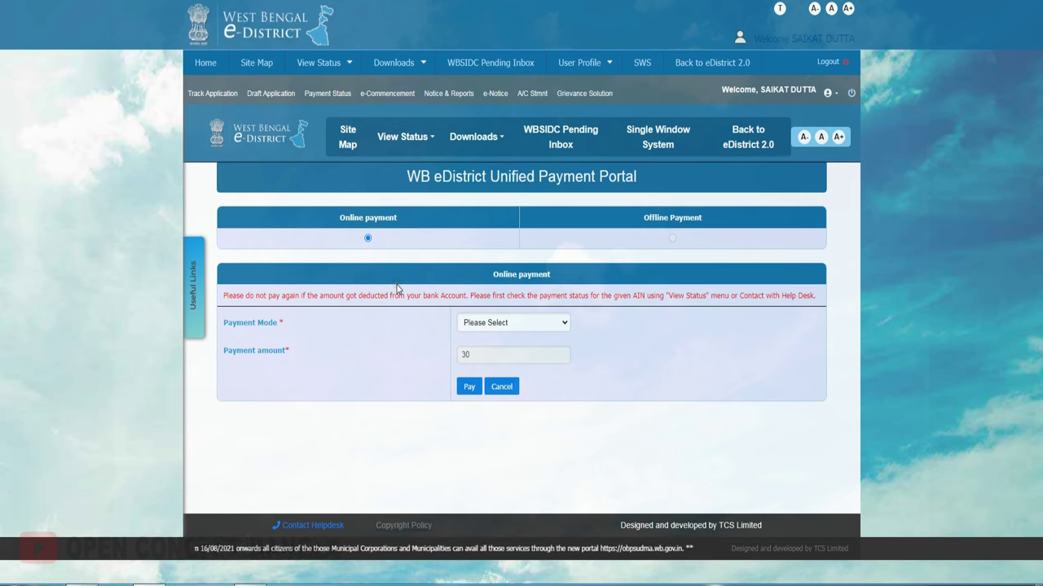
Proceed to pay the application fee with SBIePay as payment mode, and confirm the payment details as verified and checked.
left_click(489, 325)
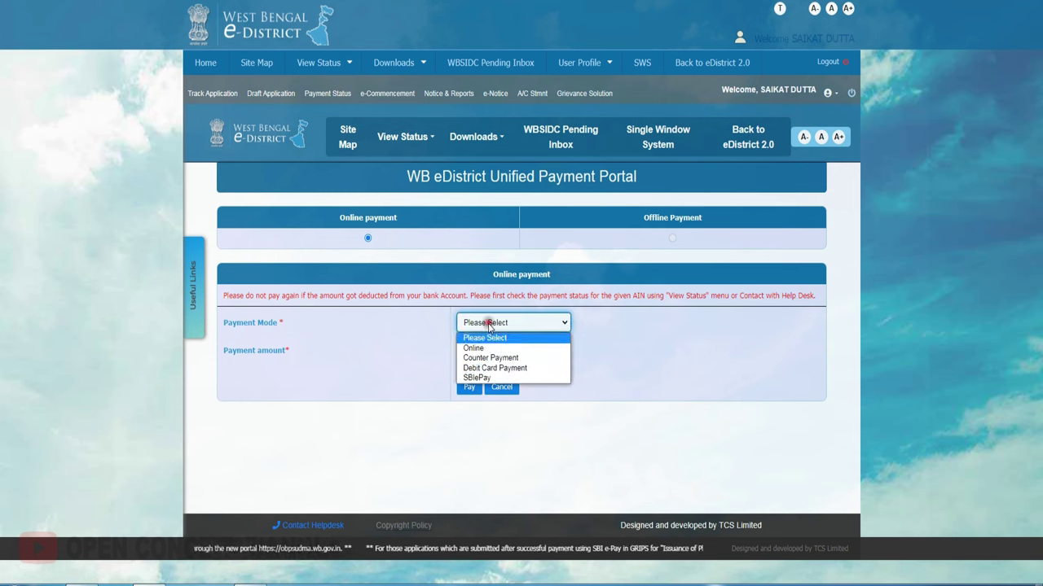
left_click(488, 379)
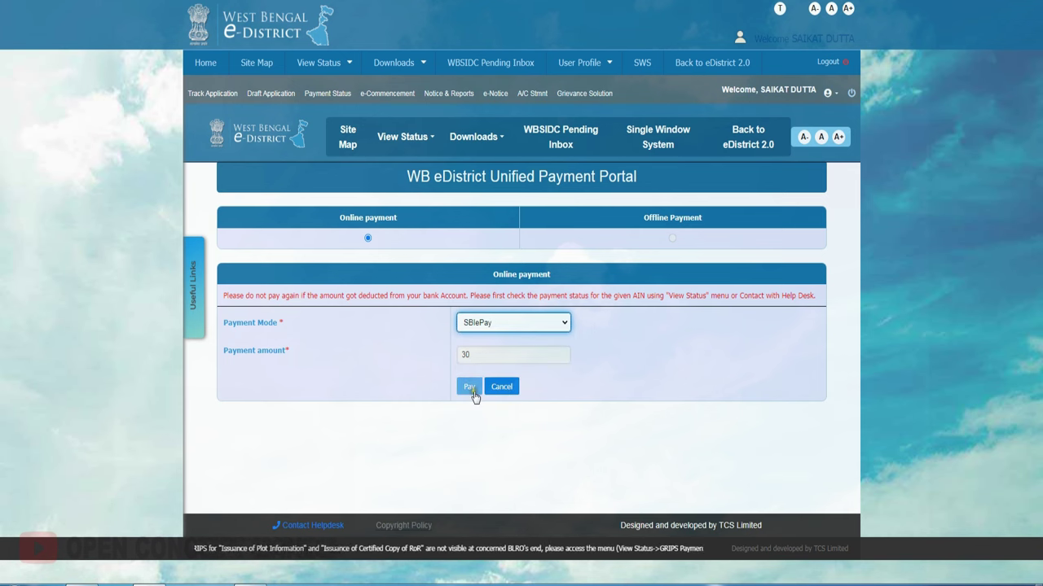
left_click(470, 388)
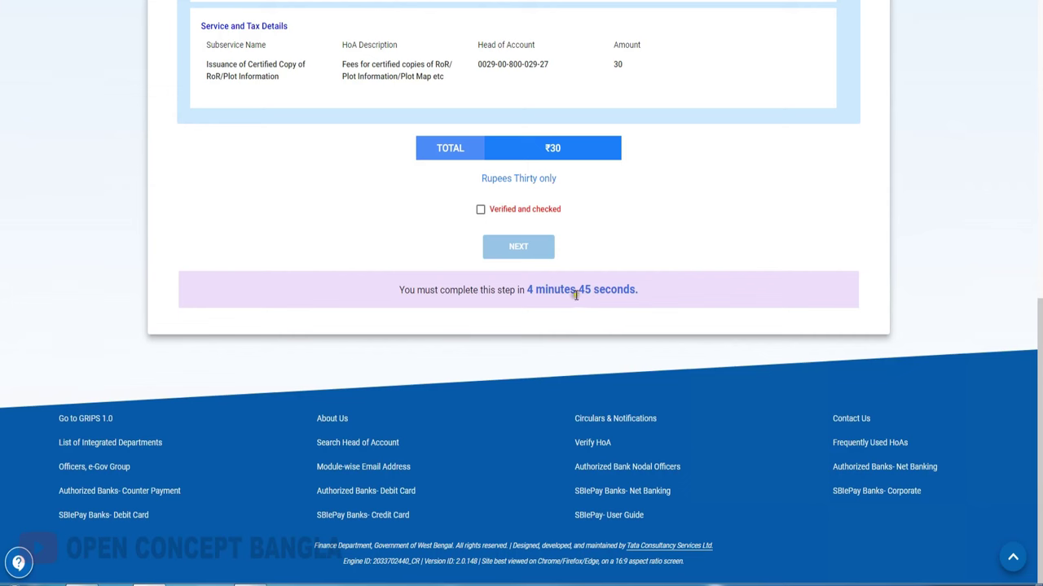
left_click(481, 210)
left_click(527, 255)
Set the GRIPS payment mode to SBI Epay through Payment Gateway/Bank and continue to the transaction details.
left_click(279, 286)
left_click(231, 217)
left_click(619, 300)
left_click(604, 281)
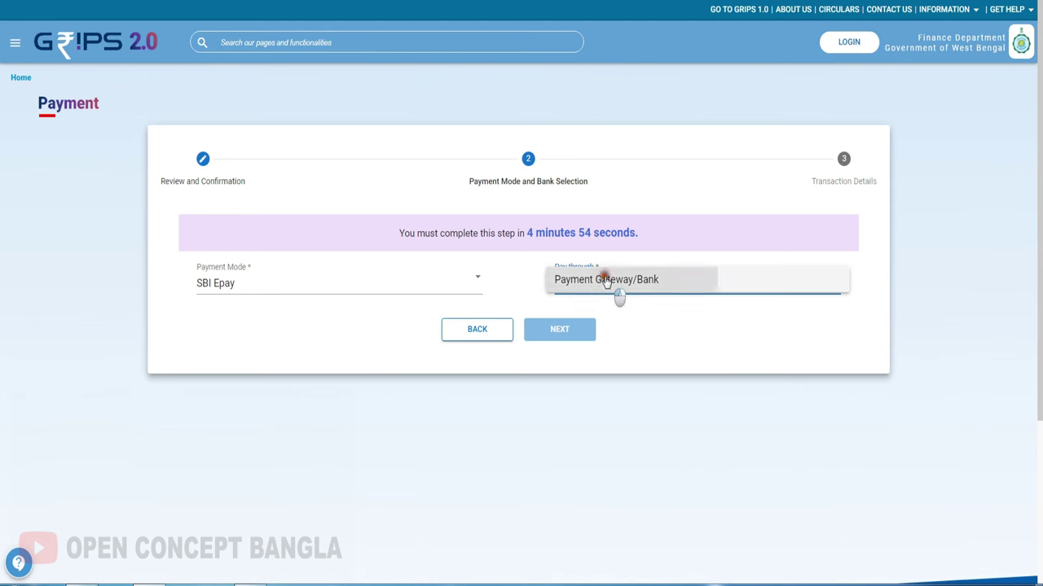
left_click(569, 330)
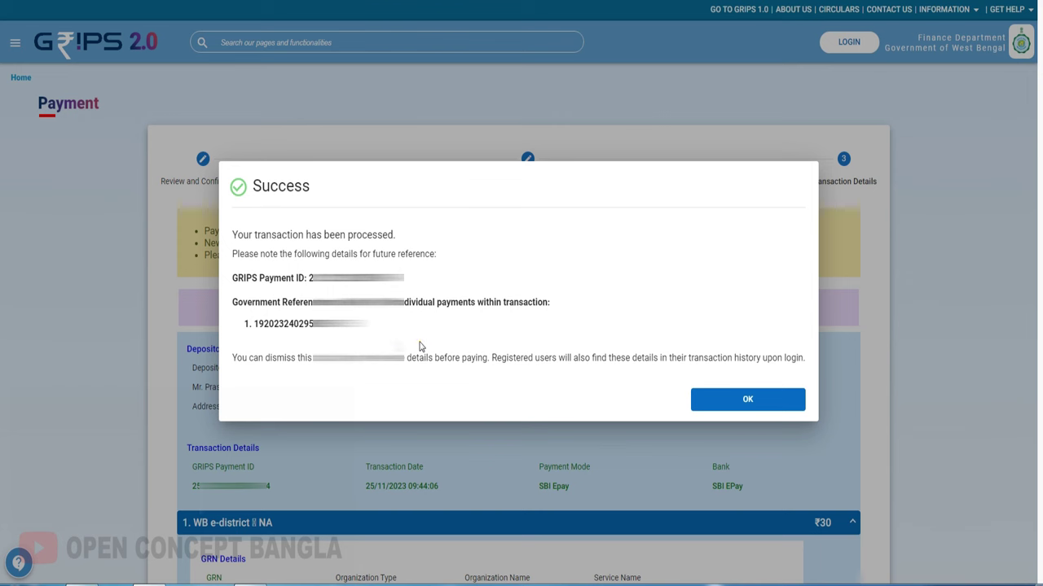
Acknowledge the processed transaction and review its depositor, transaction and GRN details.
left_click(747, 399)
scroll(315, 235, "down", 4)
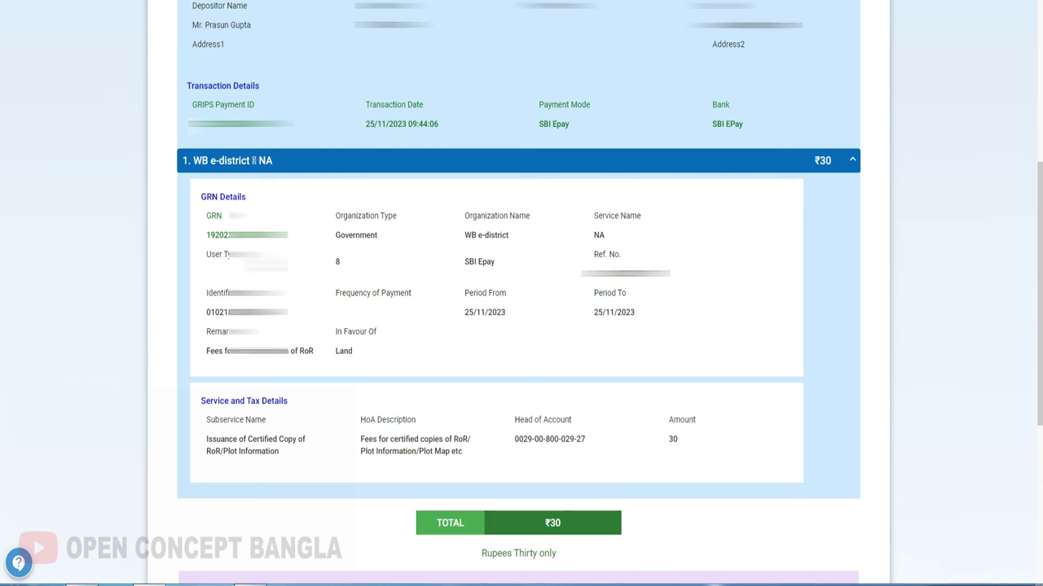
left_click_drag(206, 312, 343, 320)
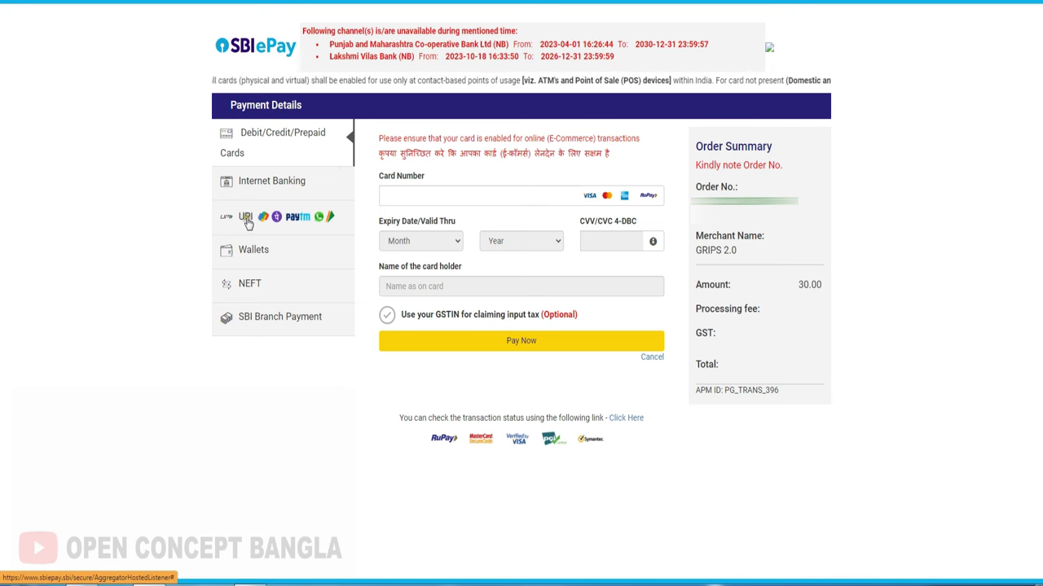
Choose UPI QR as the SBIePay payment option and proceed to pay.
left_click(247, 219)
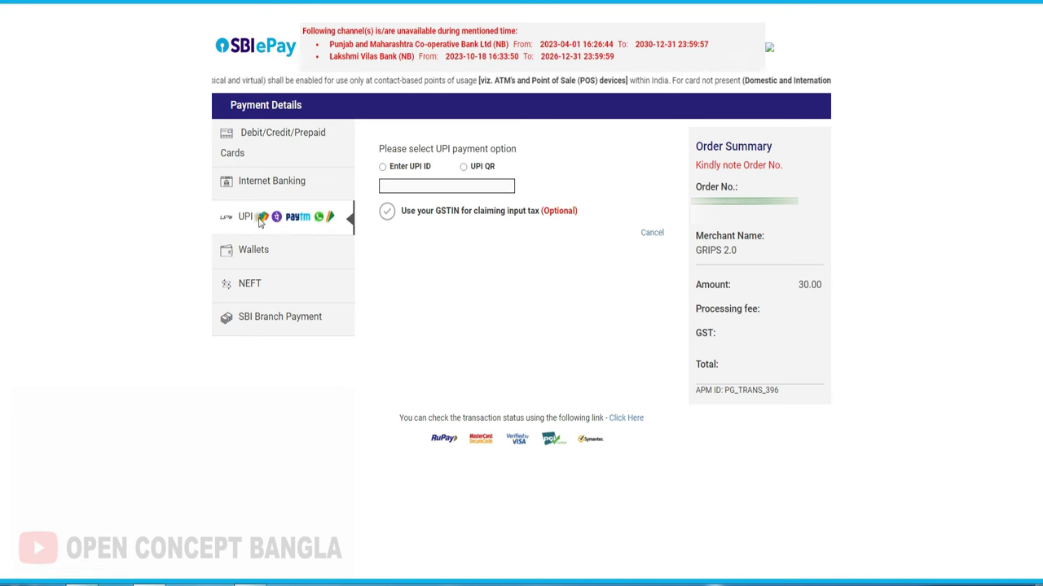
left_click(464, 169)
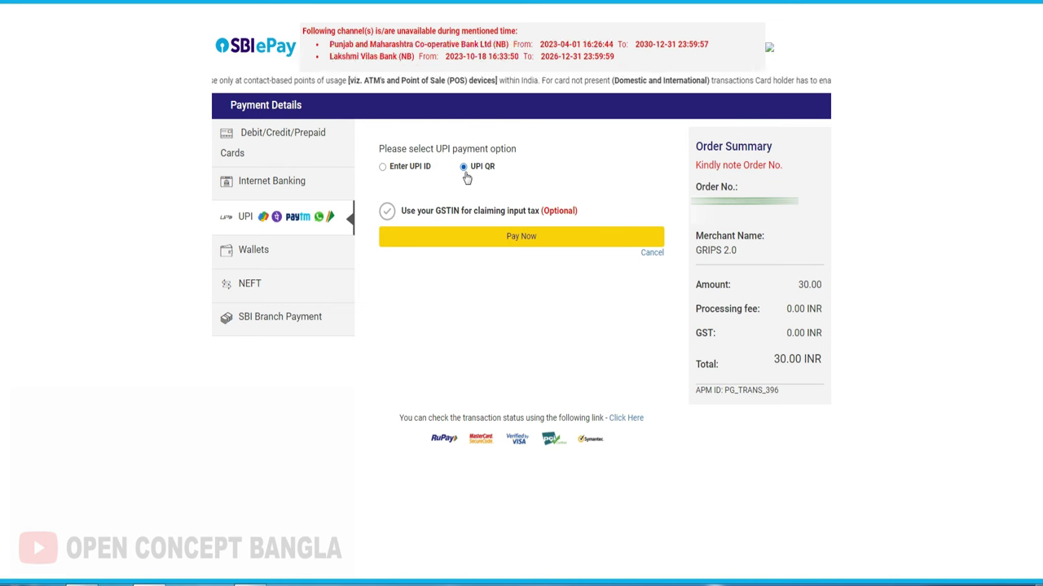
left_click(519, 238)
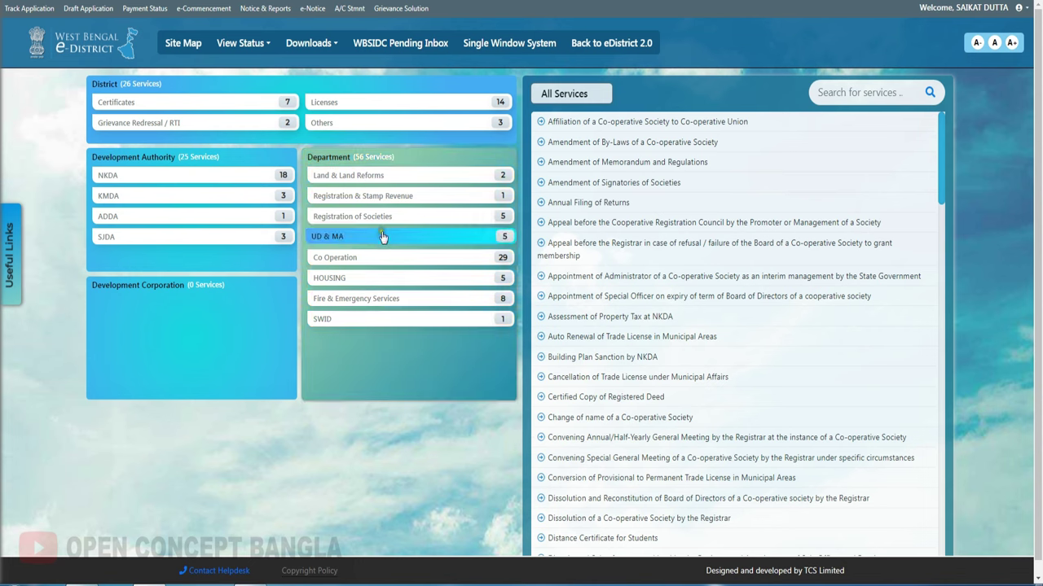
Open the Issuance of Certified Copy of RoR service under Land & Land Reforms and proceed through its introductory page to the application options.
left_click(352, 179)
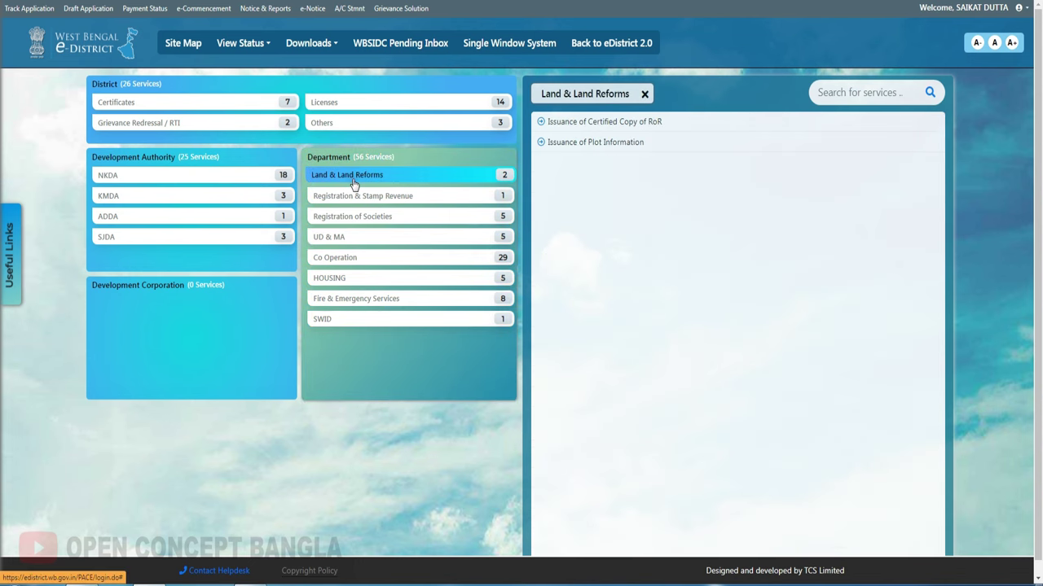
left_click(648, 124)
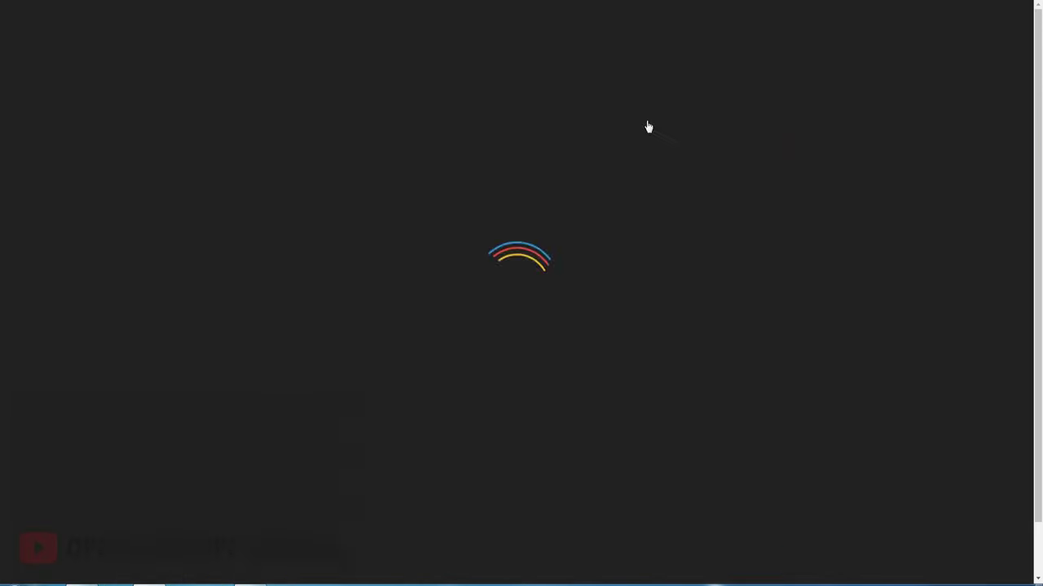
scroll(668, 215, "down", 5)
left_click(70, 473)
left_click(562, 499)
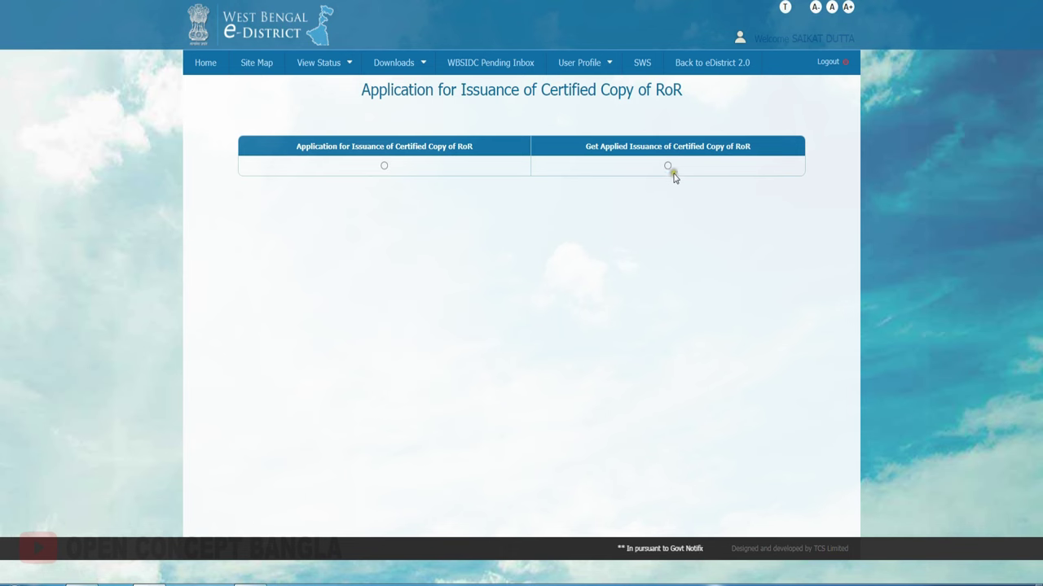
Choose Get Applied Issuance of Certified Copy of RoR and enter the application's AIN to get the RoR document.
left_click(668, 166)
left_click(488, 167)
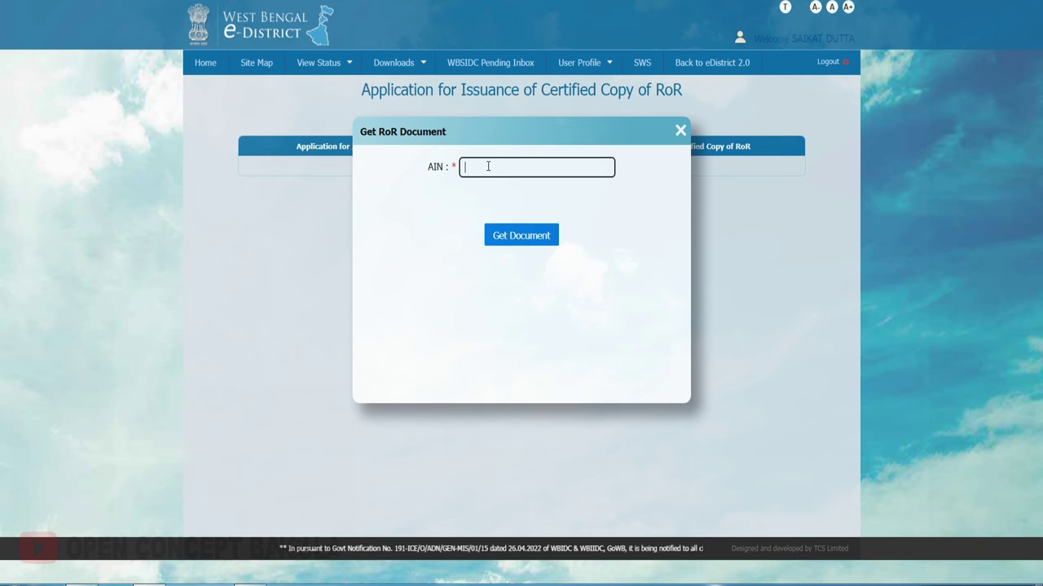
key("ctrl+v")
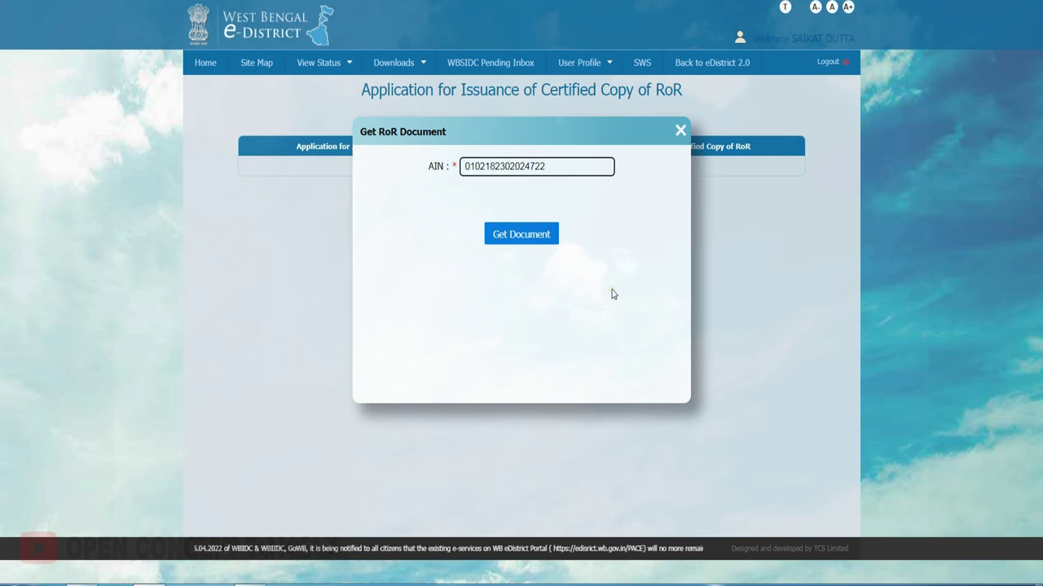
left_click(585, 205)
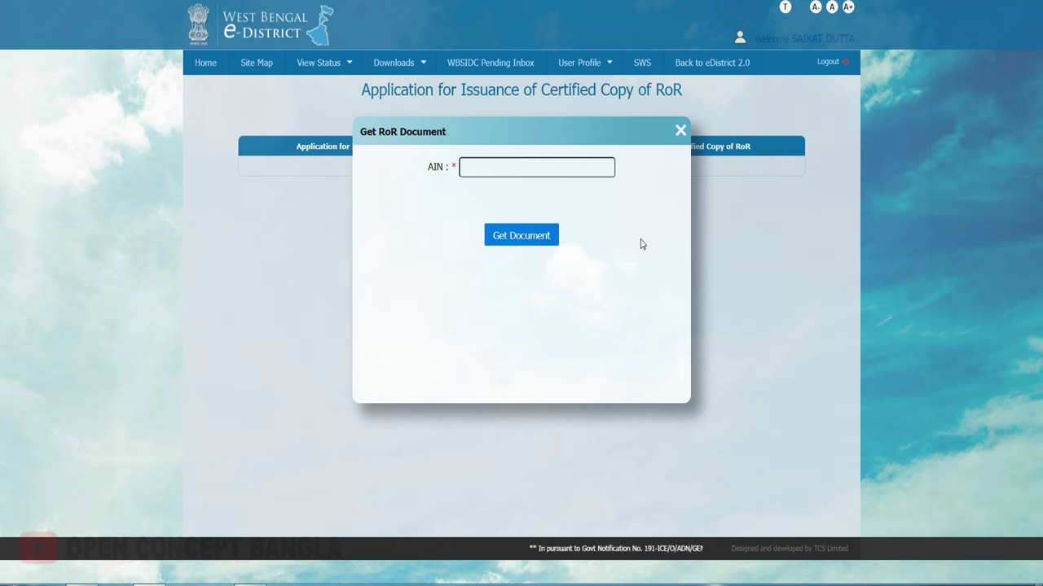